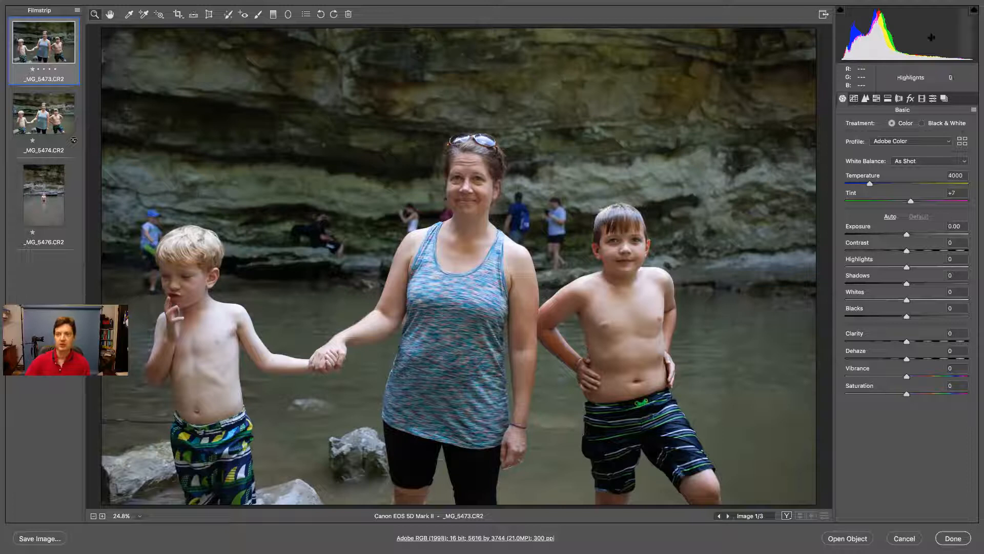
# Raise Exposure to +4.00 and then lower it to -5.00 to test highlight and shadow clipping
pyautogui.moveTo(926, 41)
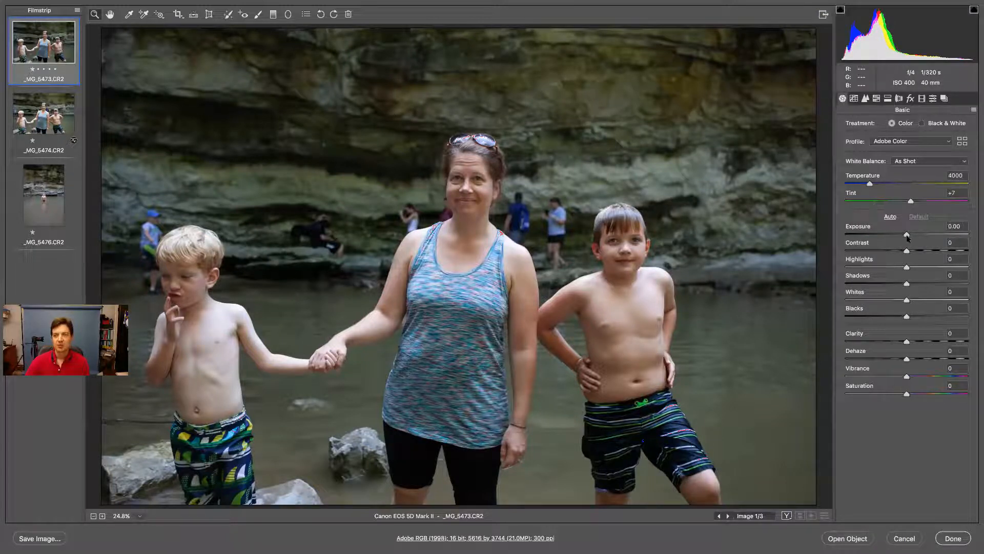
pyautogui.moveTo(908, 235); pyautogui.dragTo(958, 234)
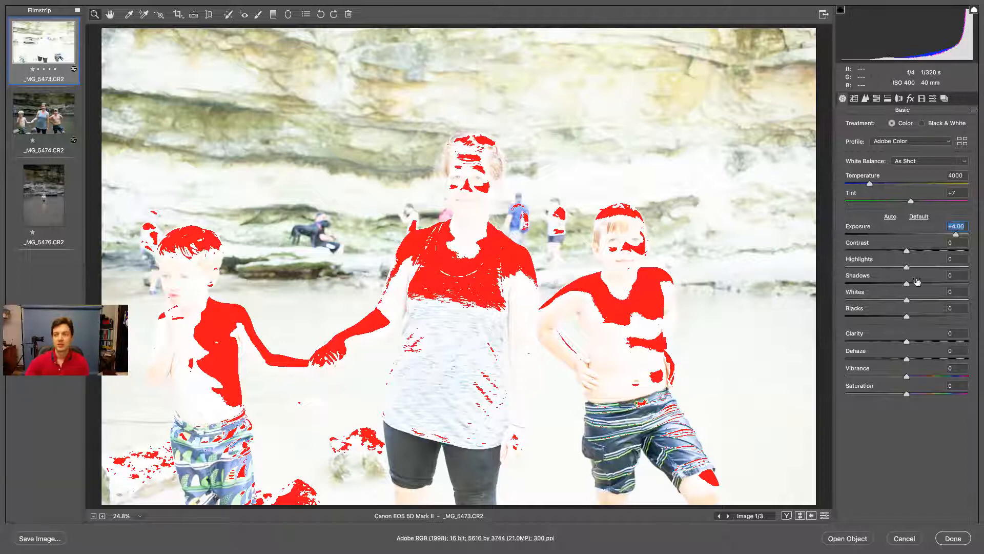
pyautogui.moveTo(956, 235); pyautogui.dragTo(845, 234)
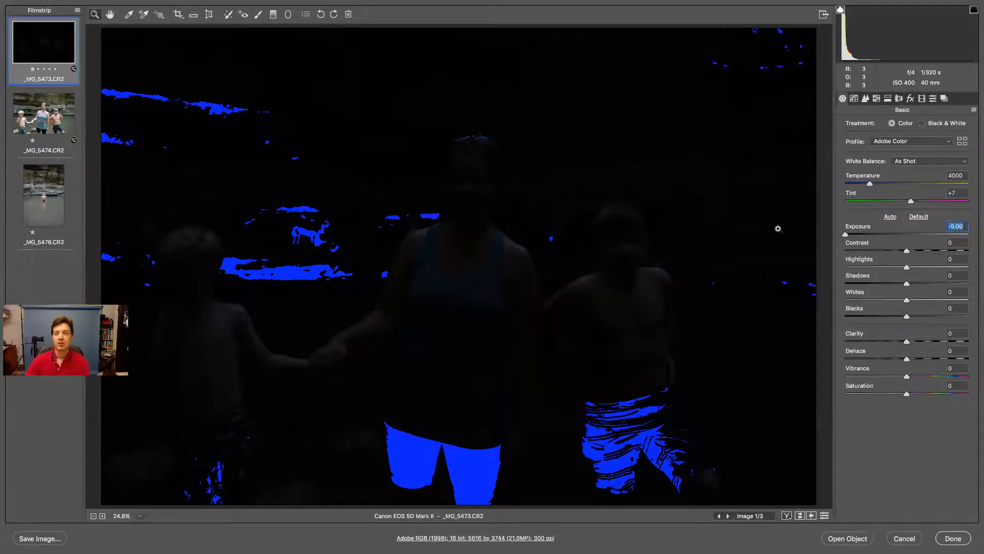
# Toggle the shadow clipping warning off and on, and return Exposure to 0.00
pyautogui.click(841, 10)
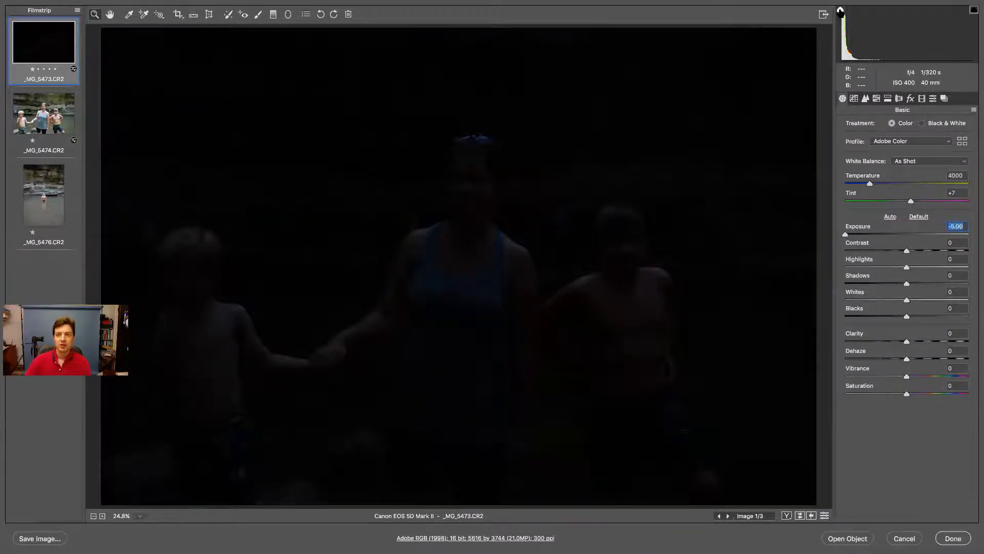
pyautogui.click(841, 11)
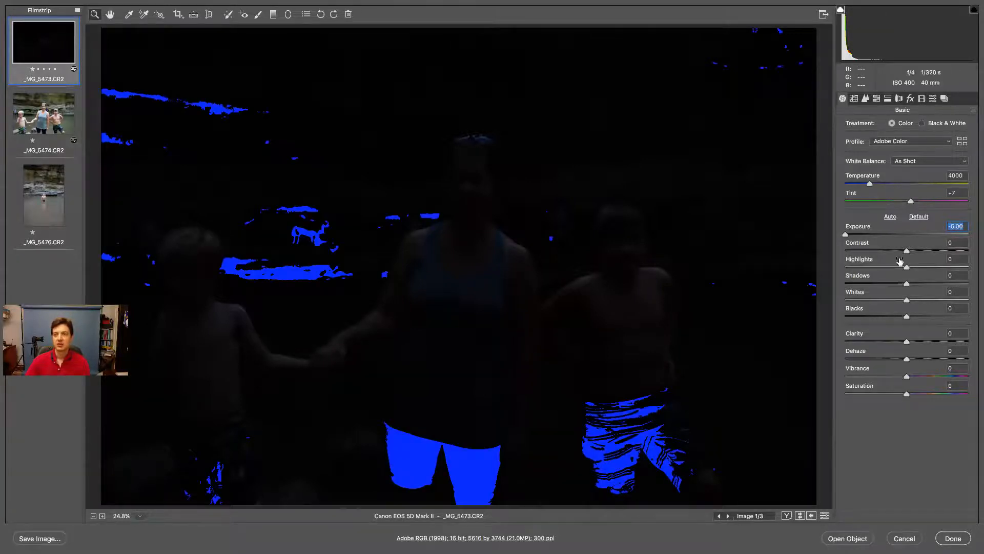
pyautogui.moveTo(846, 235); pyautogui.dragTo(904, 236)
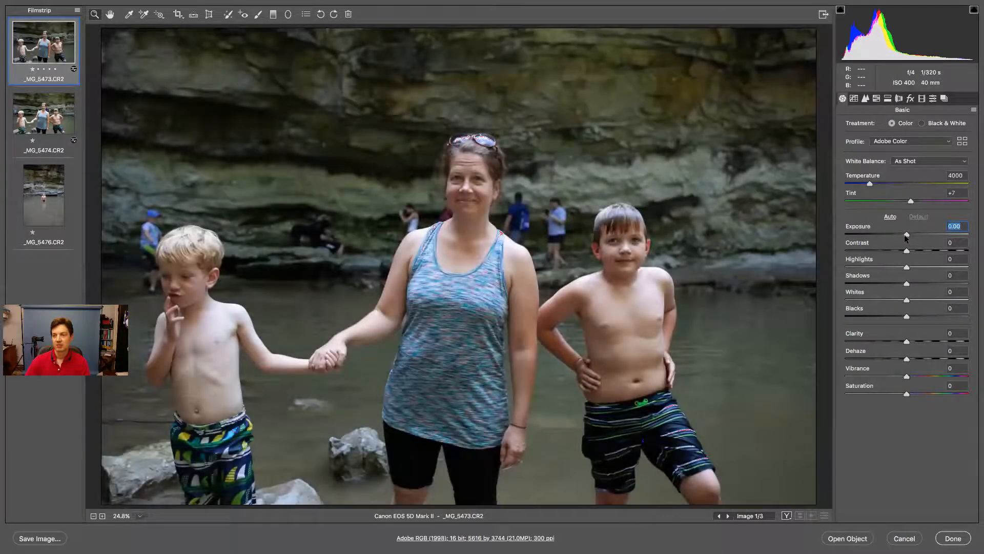
# Try Exposure -5.00 with Shadows +84 and Highlights -73, and reset the photo to the Camera Raw defaults
pyautogui.moveTo(906, 235); pyautogui.dragTo(839, 232)
pyautogui.moveTo(907, 283); pyautogui.dragTo(860, 264)
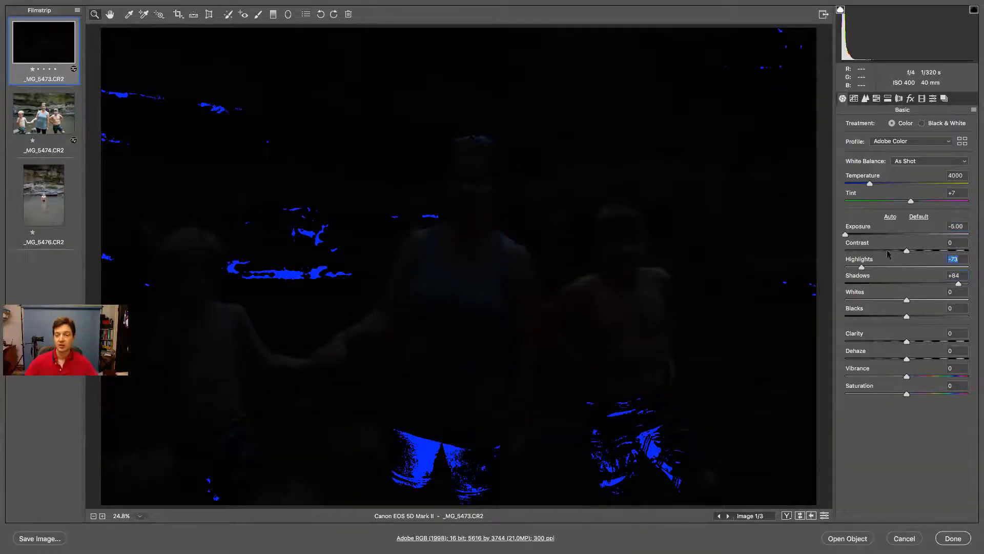
pyautogui.click(973, 111)
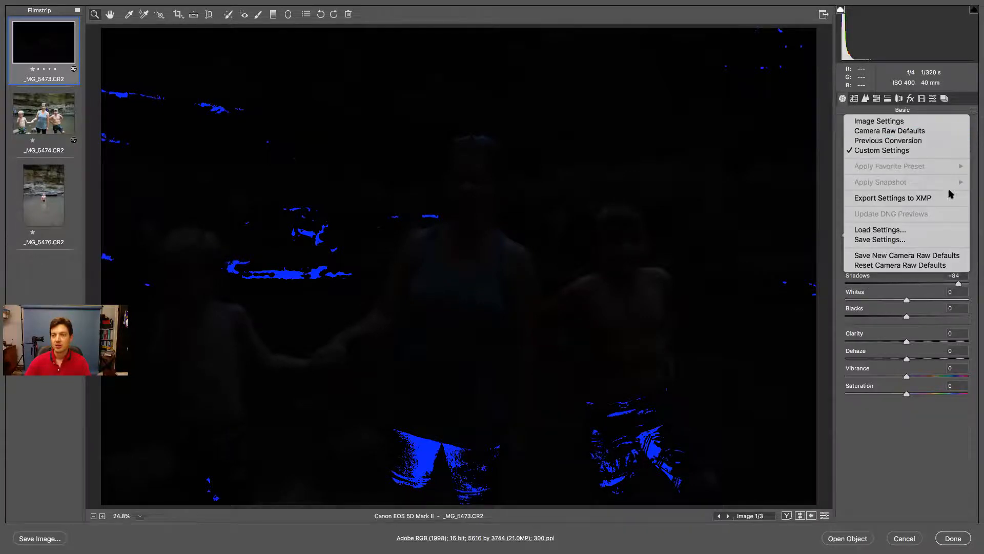
pyautogui.click(932, 265)
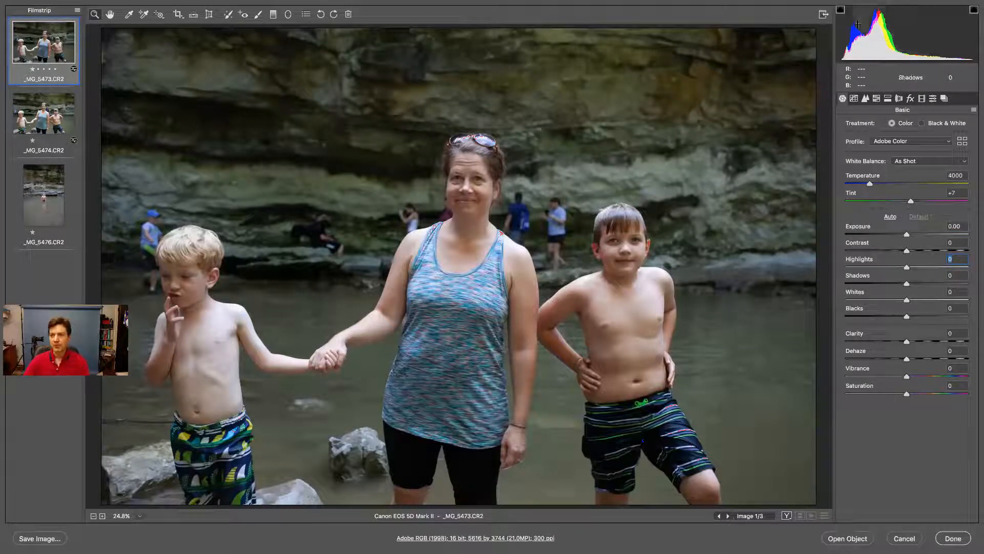
# Adjust tones directly in the histogram, taking Shadows to +100 and back to -1, and set Highlights to +2
pyautogui.moveTo(847, 23)
pyautogui.moveTo(902, 24)
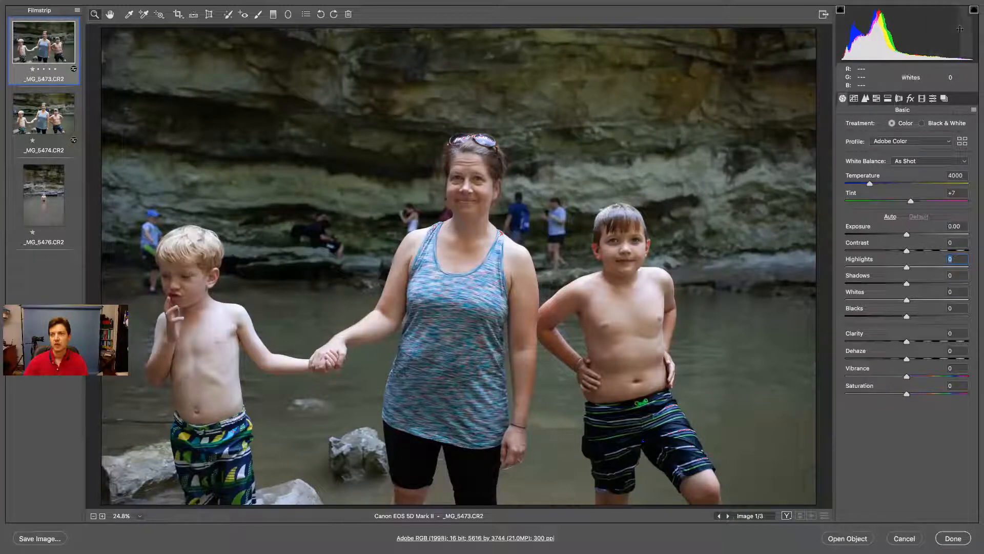
pyautogui.moveTo(953, 27)
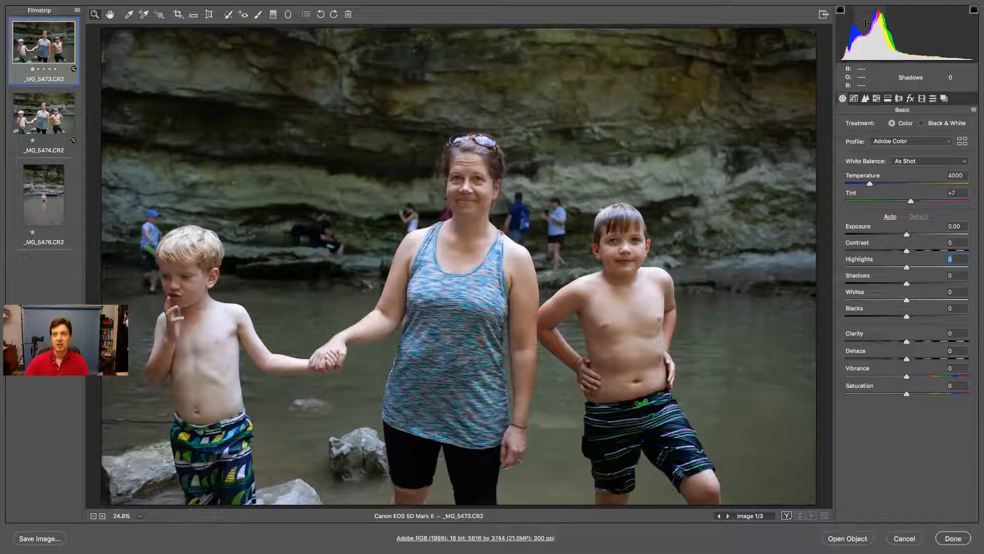
pyautogui.moveTo(867, 38); pyautogui.dragTo(917, 39)
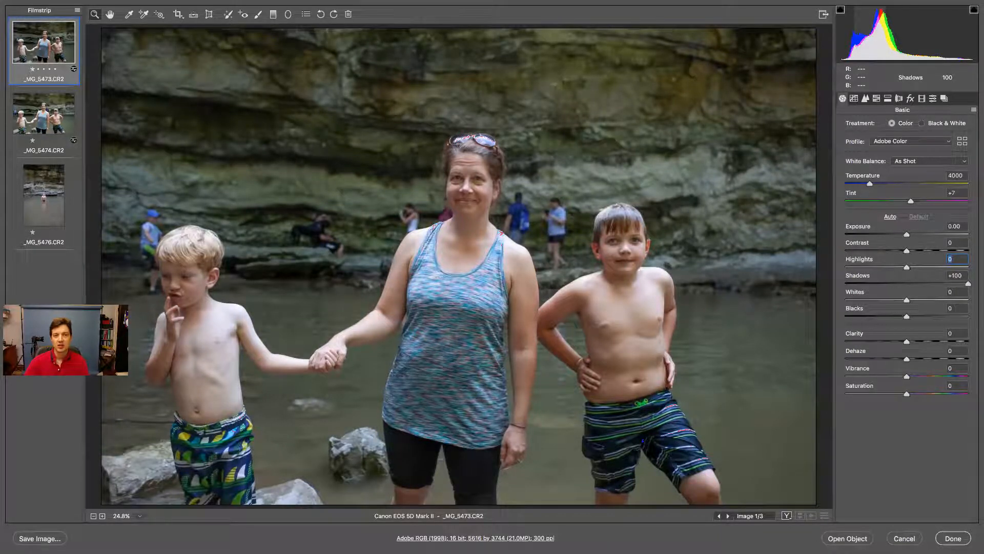
pyautogui.moveTo(918, 38); pyautogui.dragTo(869, 38)
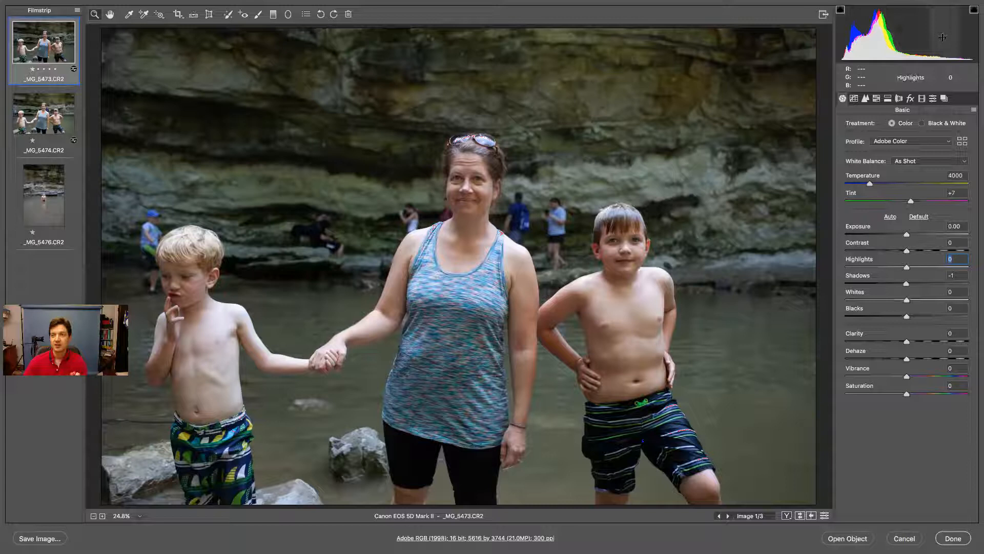
pyautogui.moveTo(941, 38)
pyautogui.mouseDown()
pyautogui.moveTo(900, 38)
pyautogui.moveTo(974, 37)
pyautogui.moveTo(905, 37)
pyautogui.moveTo(942, 37)
pyautogui.mouseUp()
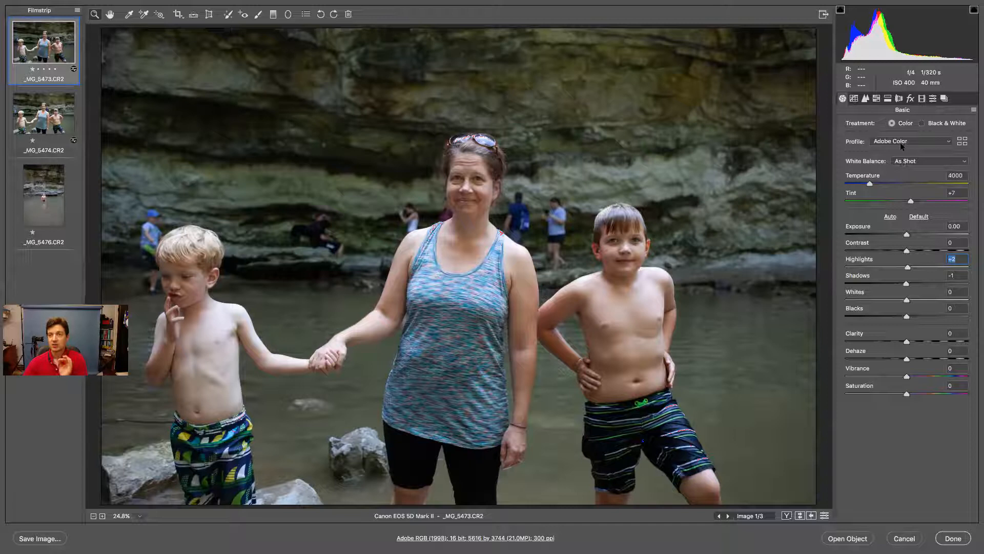
# Try the Adobe Landscape profile on the photo and switch back to Adobe Color
pyautogui.click(949, 143)
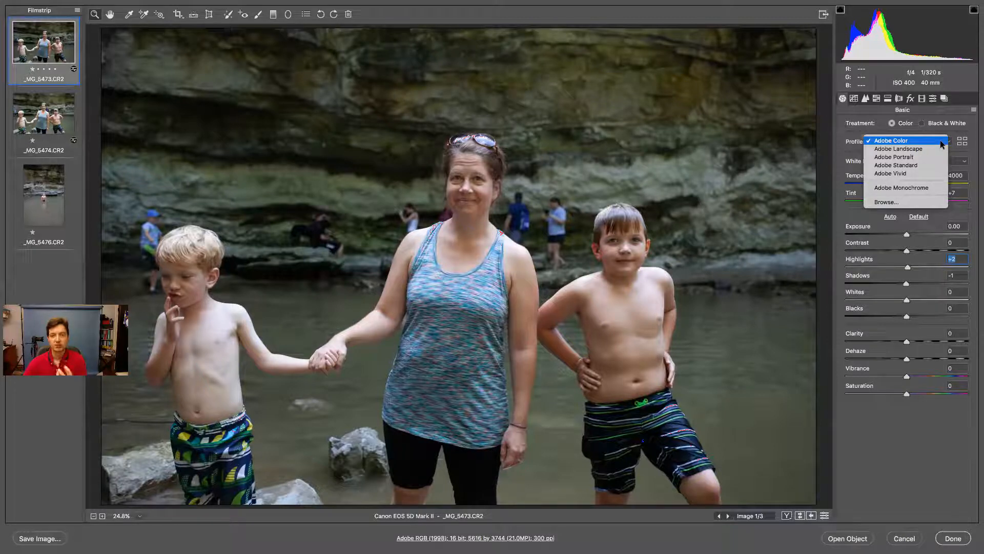
pyautogui.click(925, 149)
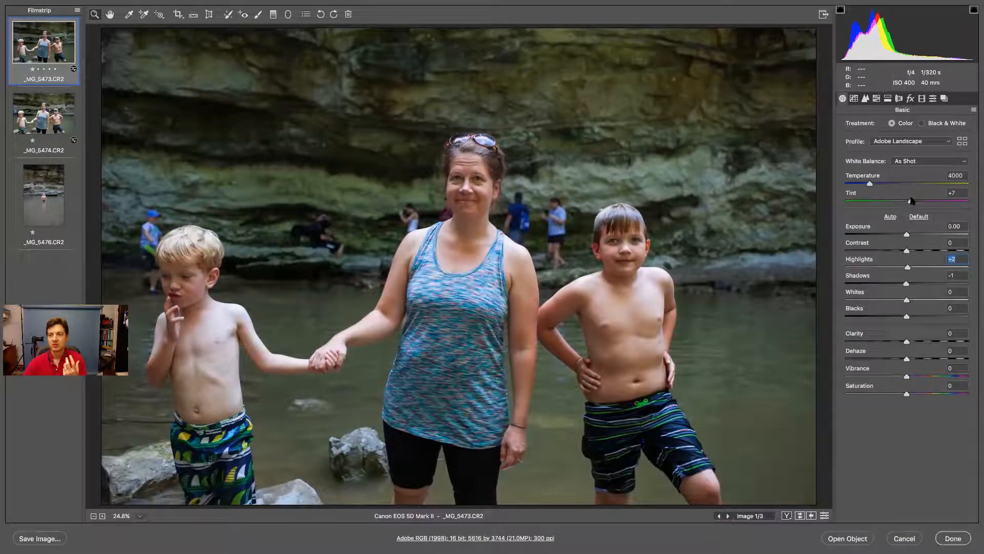
pyautogui.click(922, 141)
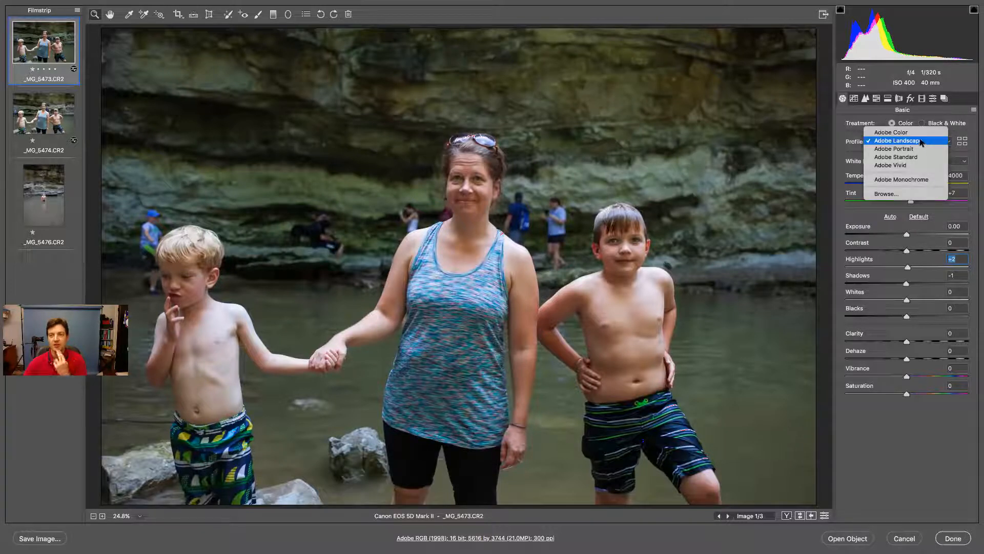
pyautogui.click(918, 133)
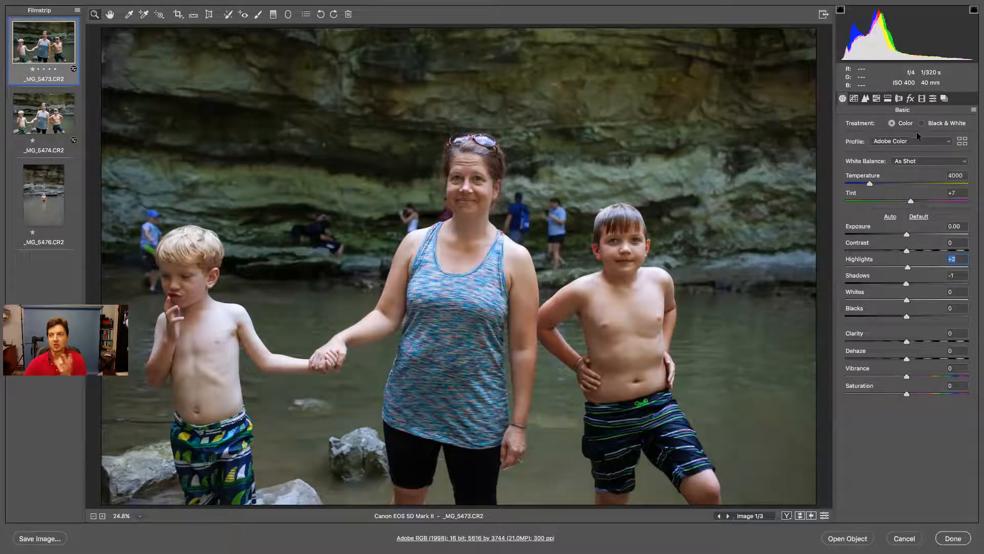
# Try the Adobe Monochrome profile and restore the Color treatment with the Adobe Color profile
pyautogui.click(912, 142)
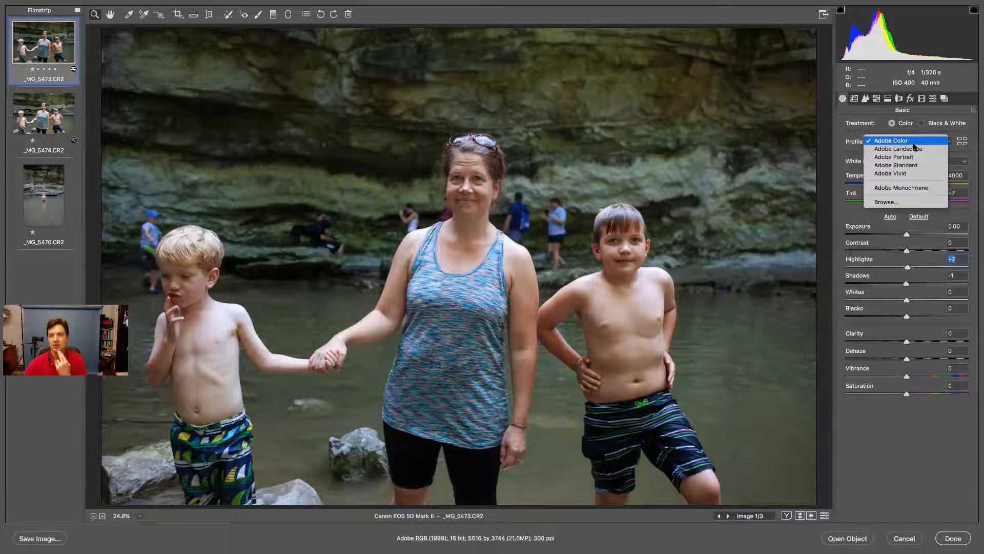
pyautogui.click(903, 187)
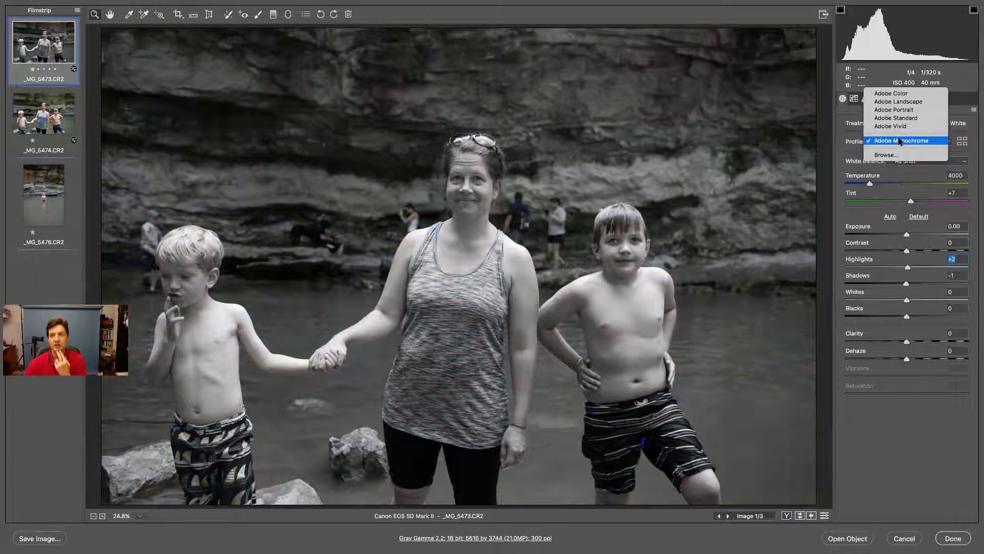
pyautogui.click(891, 93)
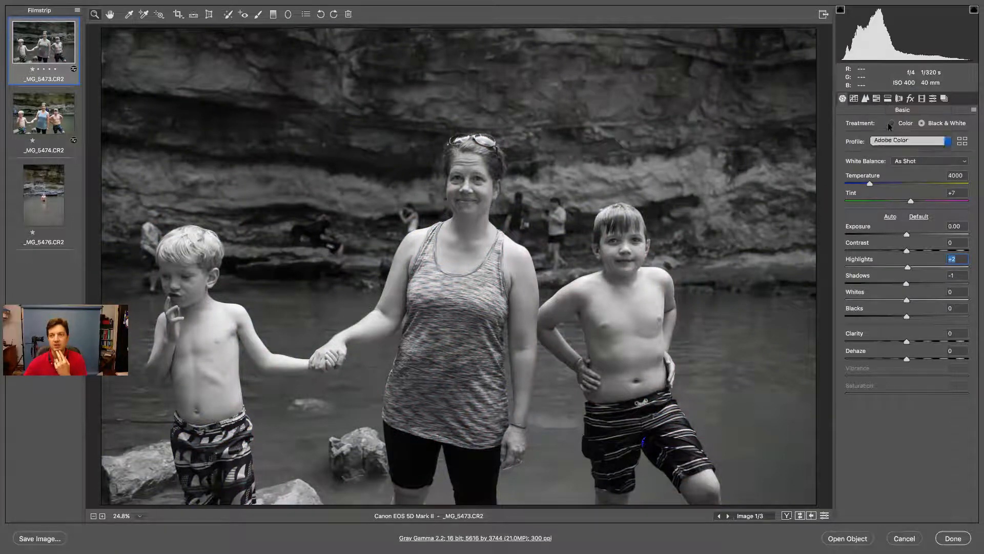
pyautogui.click(922, 124)
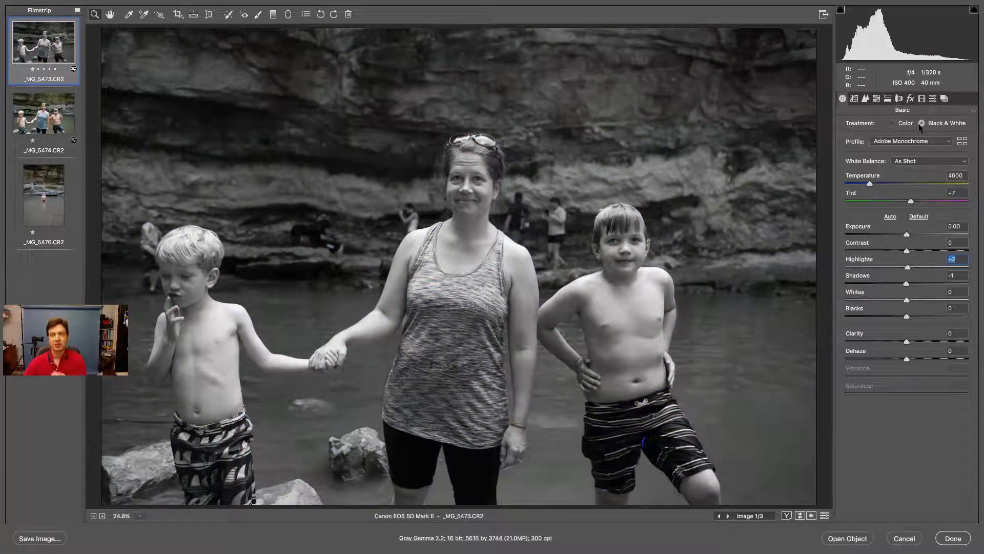
pyautogui.click(892, 123)
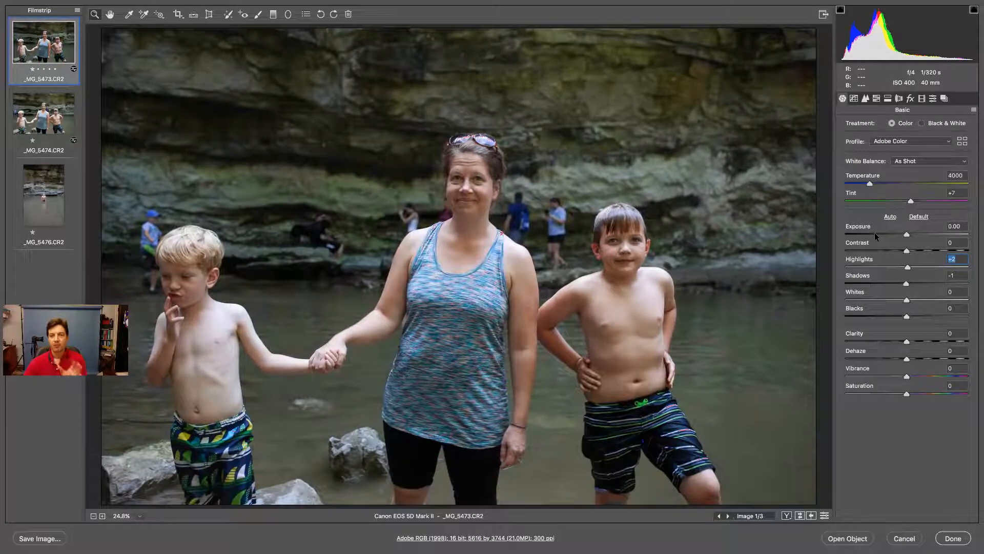
# Try the Cloudy white balance preset and return the white balance to As Shot
pyautogui.click(918, 161)
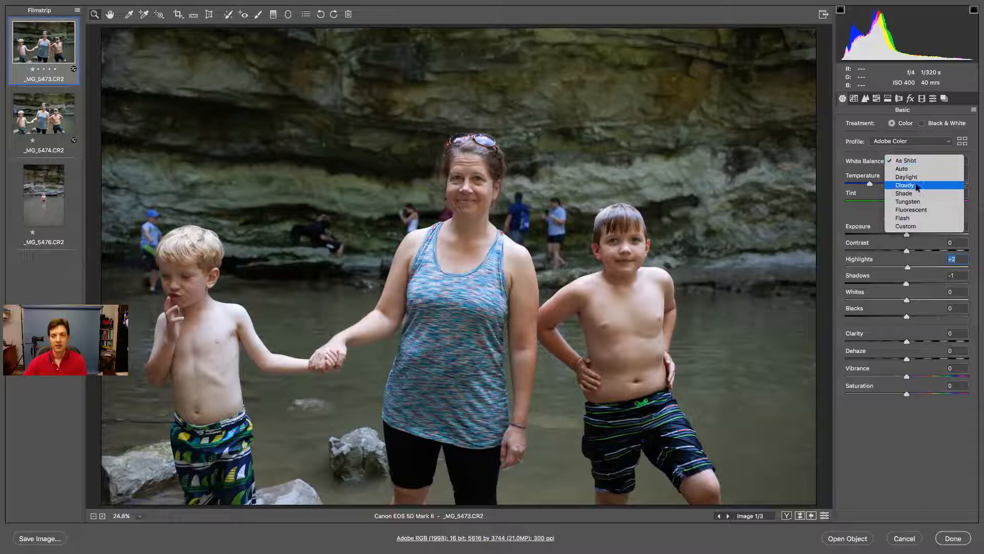
pyautogui.click(916, 184)
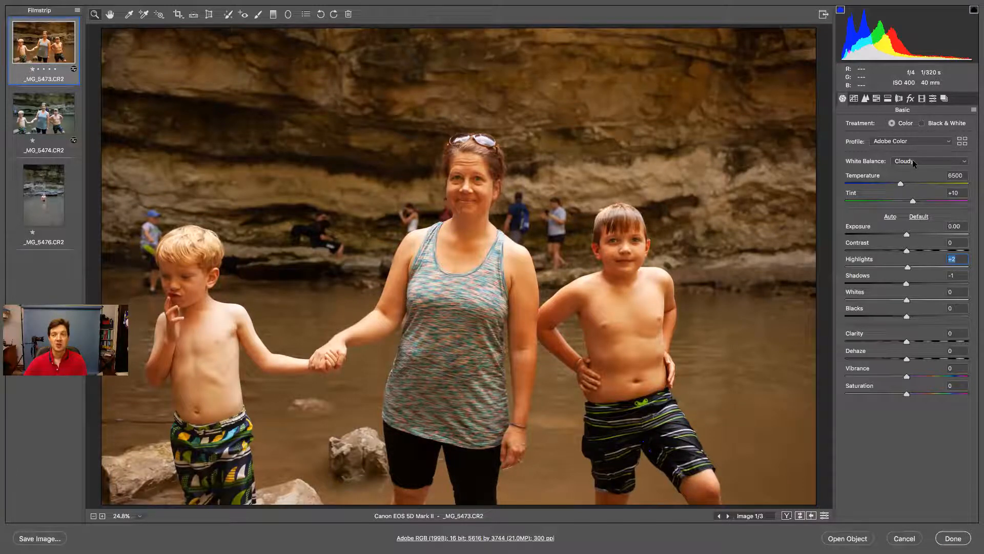
pyautogui.click(913, 161)
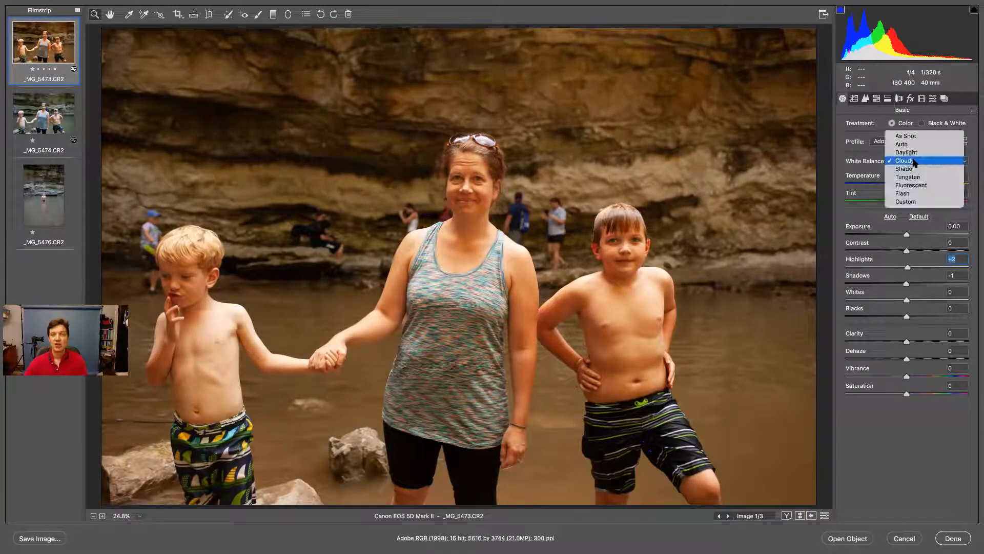
pyautogui.click(912, 133)
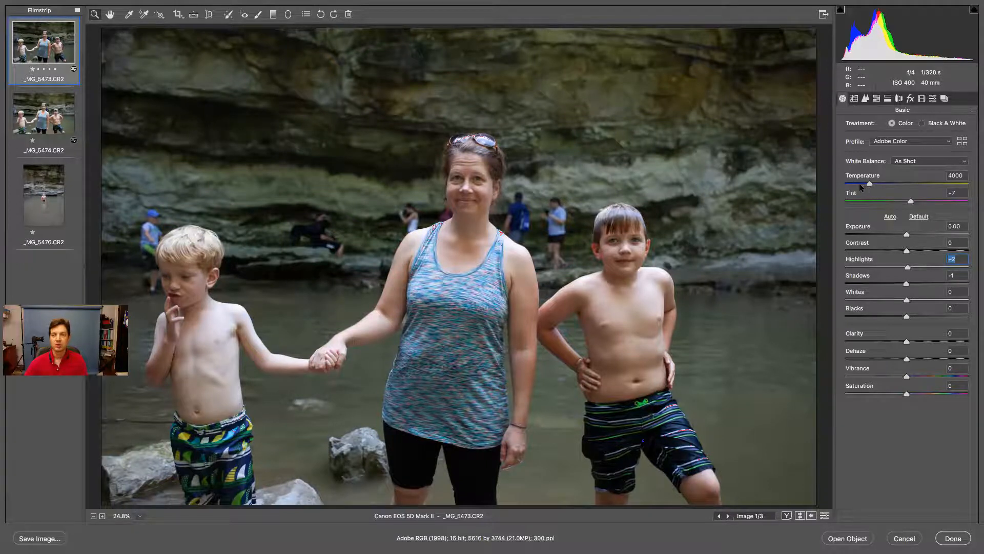
# Try a custom white balance with Temperature 4150 and Tint +21, and revert it to As Shot
pyautogui.moveTo(870, 184)
pyautogui.mouseDown()
pyautogui.moveTo(856, 184)
pyautogui.moveTo(909, 183)
pyautogui.moveTo(870, 181)
pyautogui.mouseUp()
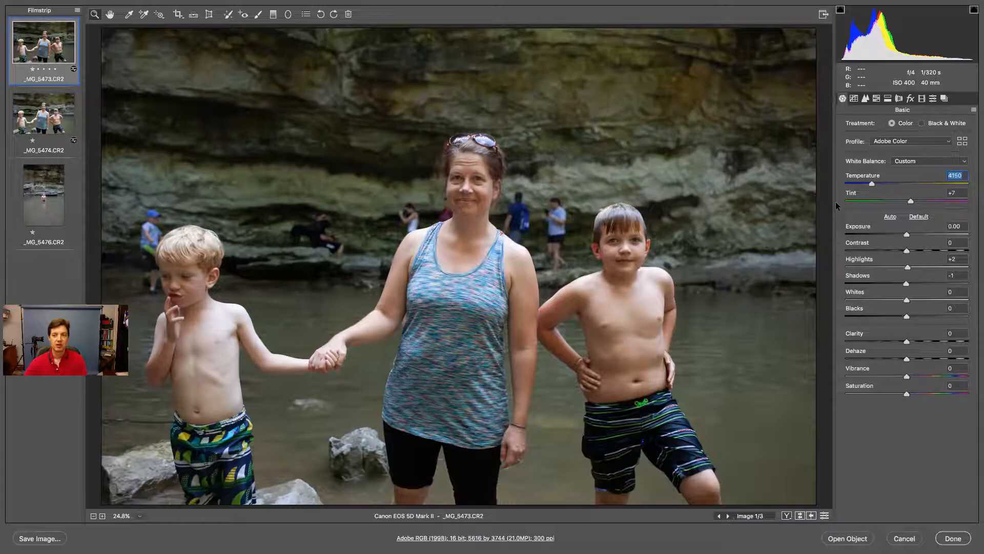
pyautogui.moveTo(911, 202)
pyautogui.mouseDown()
pyautogui.moveTo(895, 199)
pyautogui.moveTo(919, 201)
pyautogui.mouseUp()
pyautogui.click(912, 161)
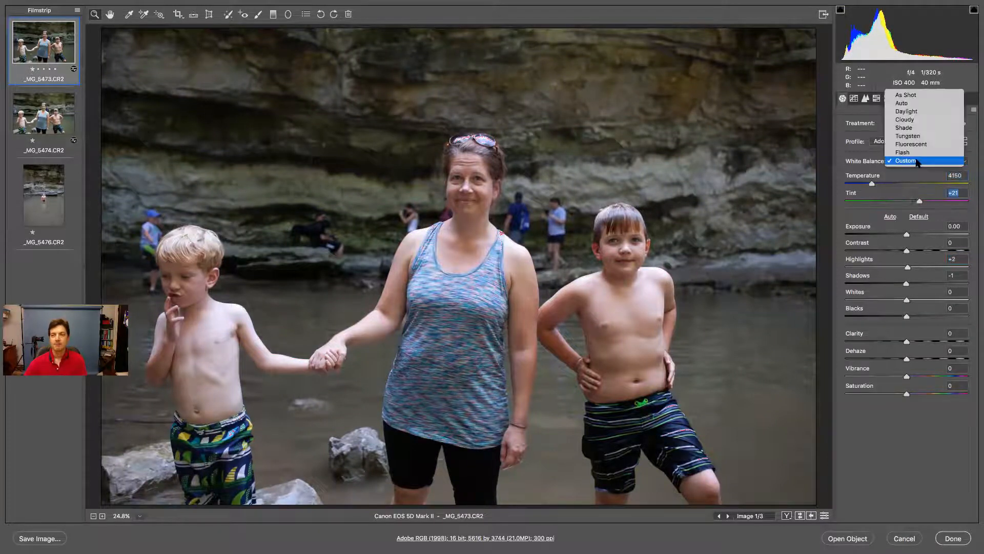
pyautogui.click(913, 96)
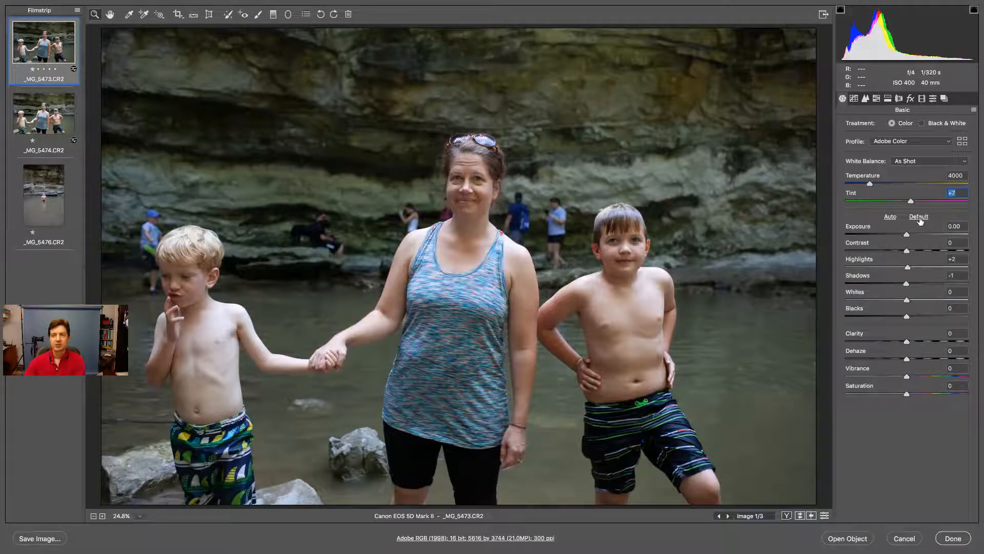
# Apply the automatic tone adjustments, restore the default tone values, and reset the Camera Raw defaults
pyautogui.click(890, 217)
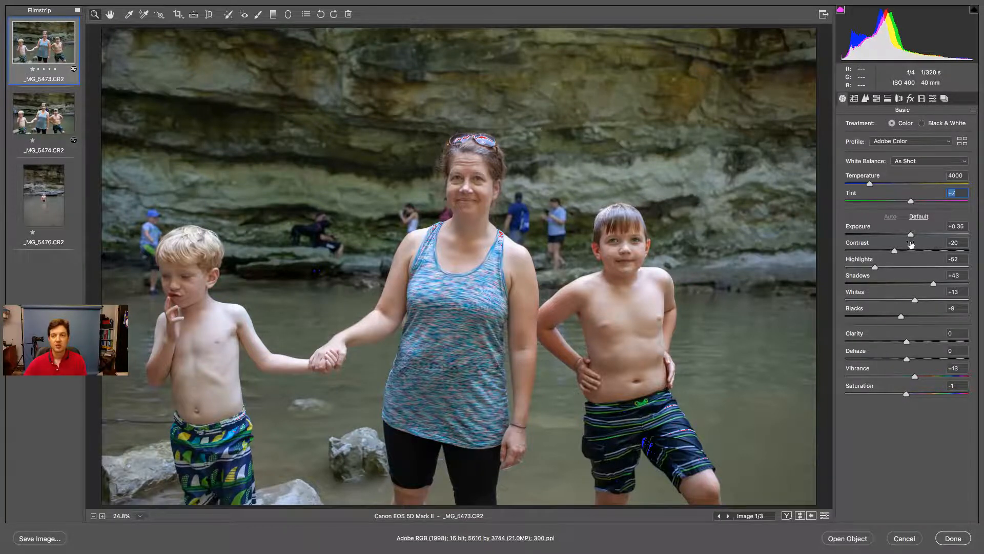
pyautogui.click(918, 217)
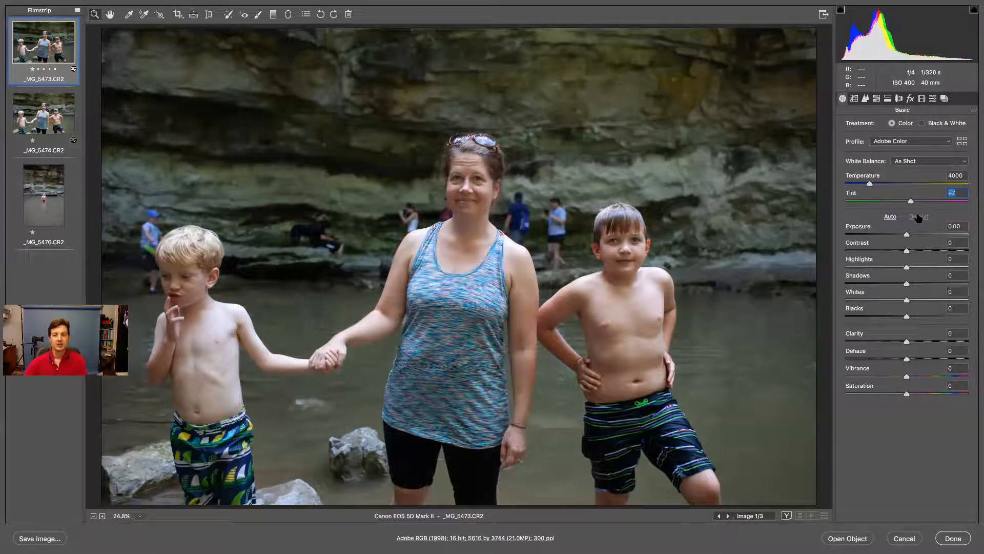
pyautogui.click(973, 110)
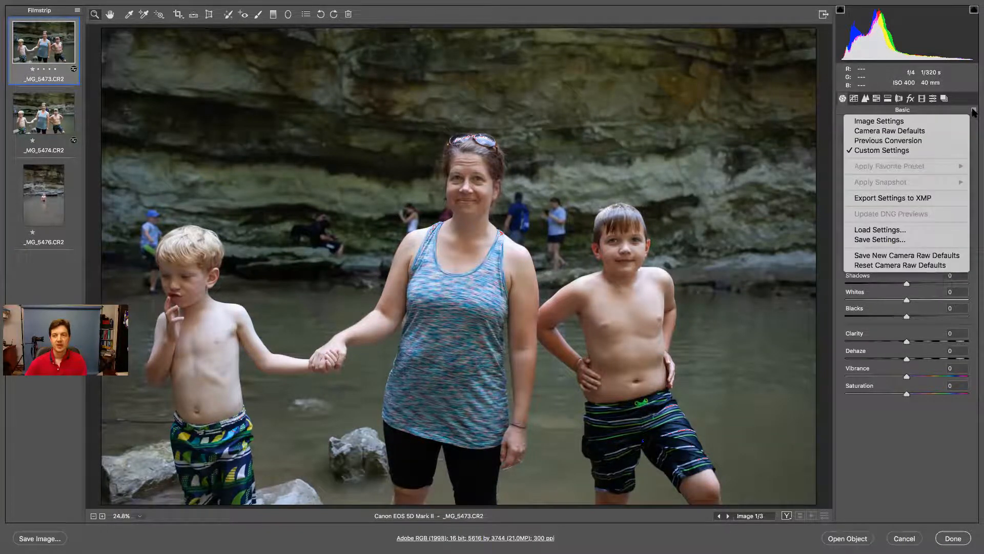
pyautogui.click(922, 266)
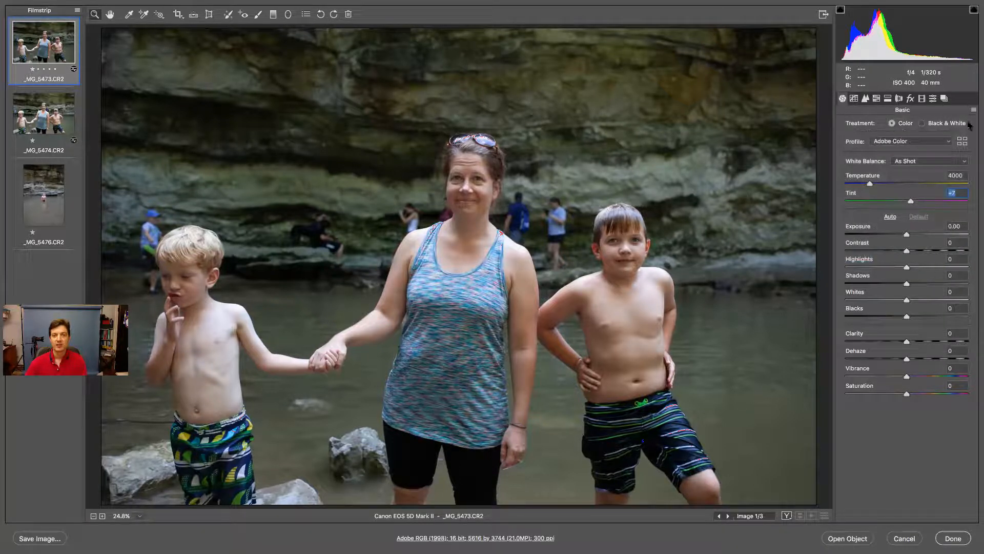
# Set a custom white balance for the photo with Tint +12 and Temperature 4050
pyautogui.click(906, 234)
pyautogui.moveTo(911, 203); pyautogui.dragTo(870, 183)
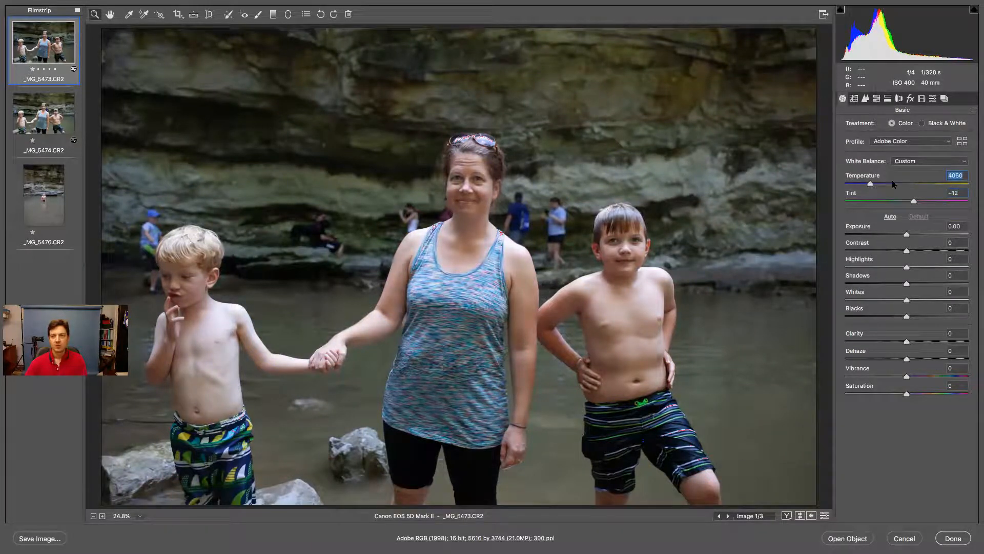
# Fine-tune the photo's custom white balance by setting the Tint to +13
pyautogui.click(953, 192)
pyautogui.press('Up')
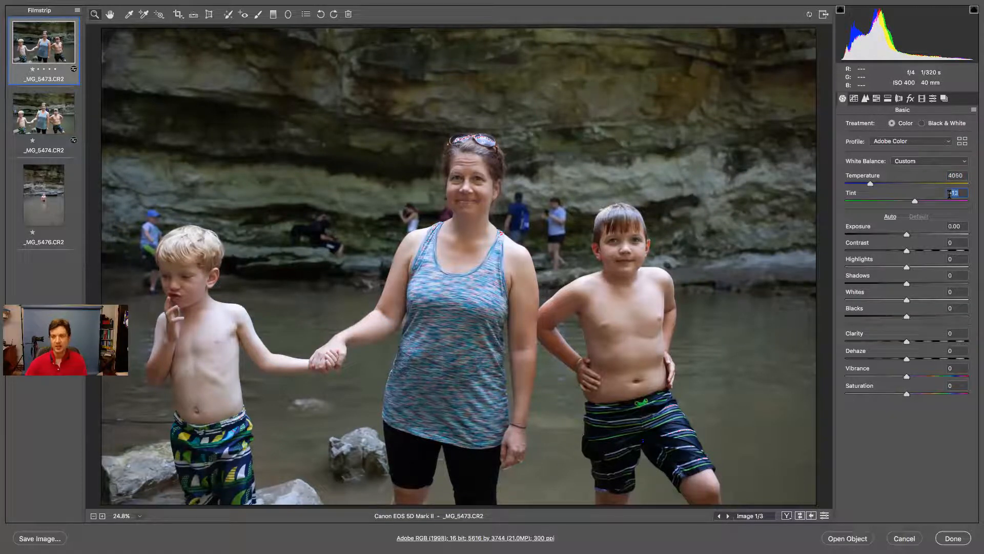
pyautogui.press('Down')
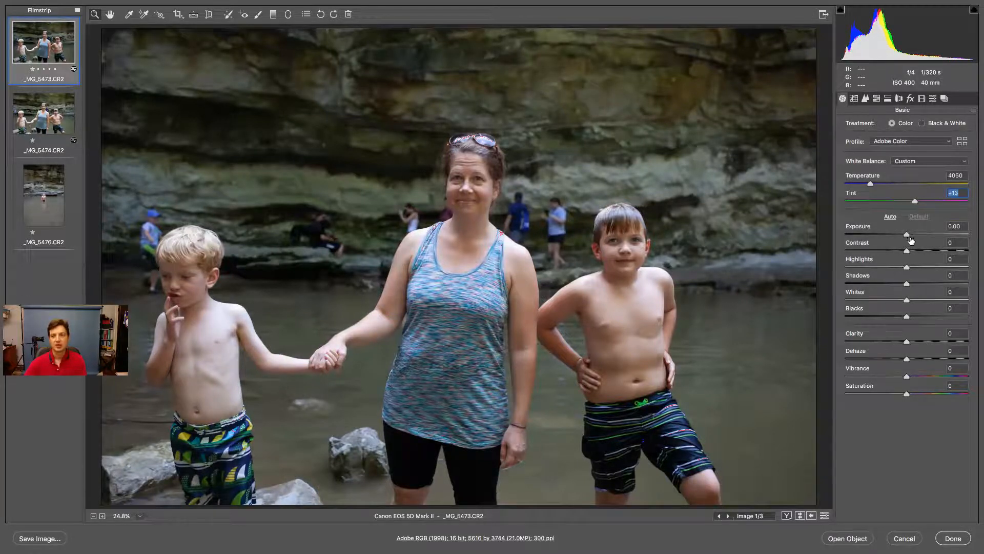
# Adjust the photo's tones to Exposure +0.15, Contrast 0, Highlights -62, Shadows +43, Whites +24 and Blacks +21
pyautogui.moveTo(908, 234); pyautogui.dragTo(921, 299)
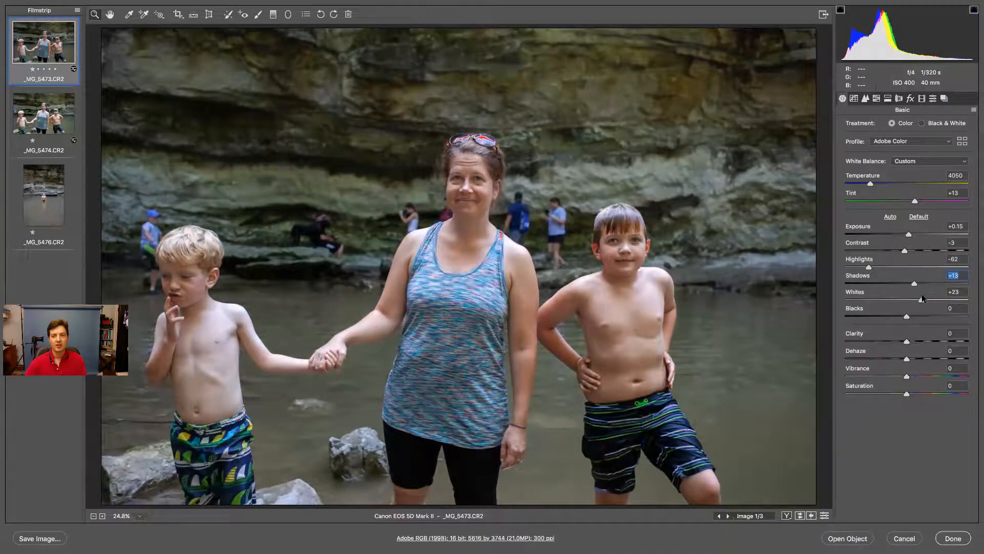
pyautogui.click(922, 297)
pyautogui.moveTo(905, 319)
pyautogui.mouseDown()
pyautogui.moveTo(926, 318)
pyautogui.moveTo(888, 319)
pyautogui.moveTo(926, 319)
pyautogui.moveTo(917, 318)
pyautogui.mouseUp()
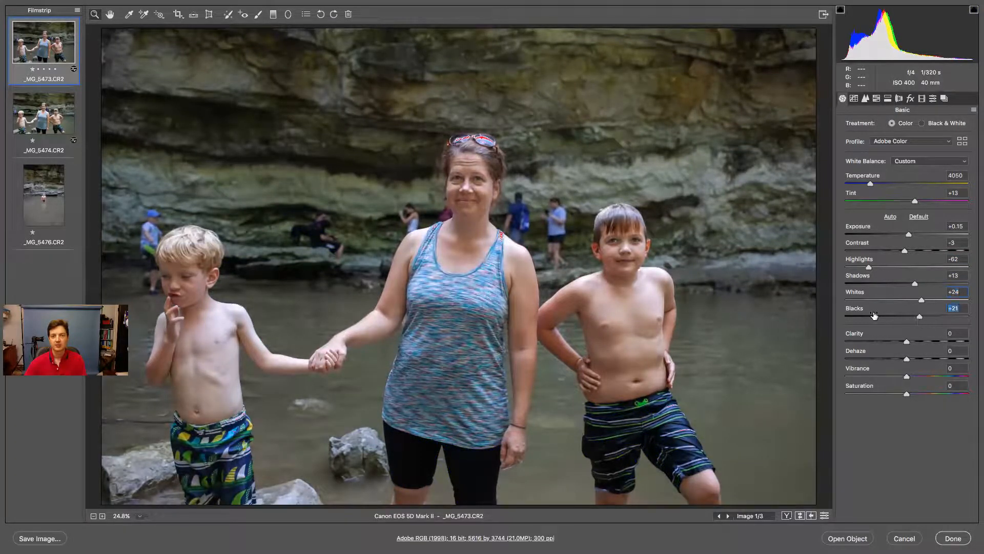
pyautogui.moveTo(921, 283); pyautogui.dragTo(934, 283)
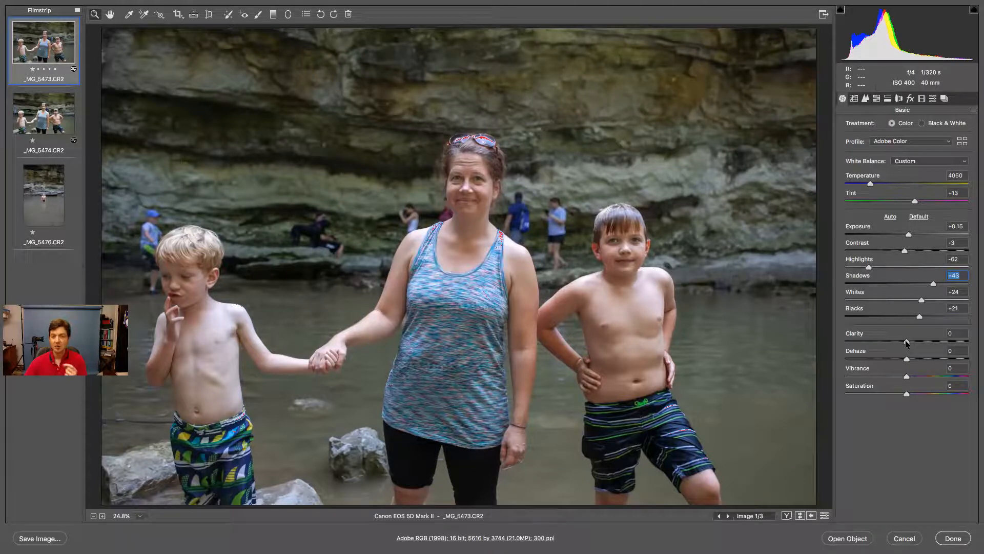
pyautogui.moveTo(905, 251)
pyautogui.mouseDown()
pyautogui.moveTo(944, 250)
pyautogui.moveTo(905, 253)
pyautogui.mouseUp()
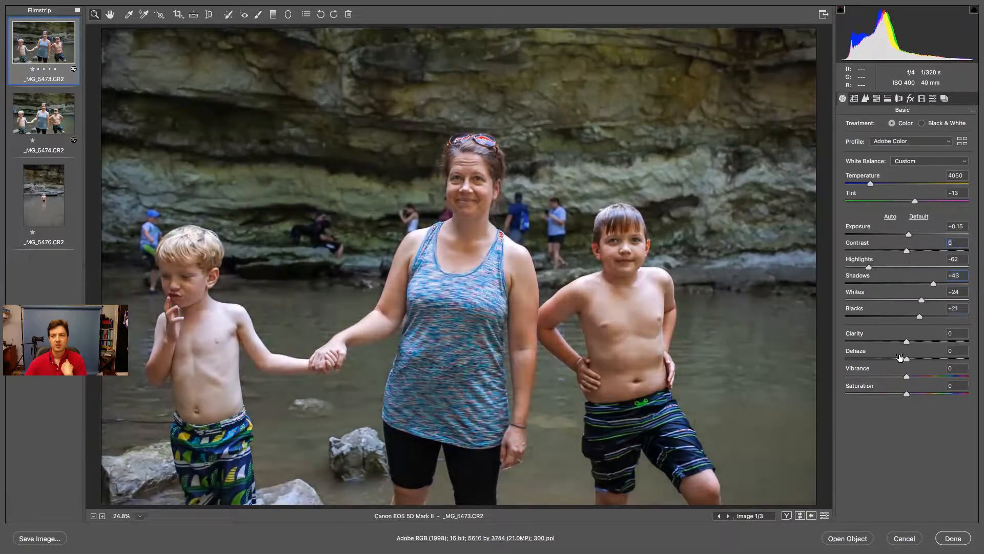
# Set the photo's Clarity to +19 and Vibrance to +3, with Saturation reset to 0
pyautogui.moveTo(906, 342); pyautogui.dragTo(946, 337)
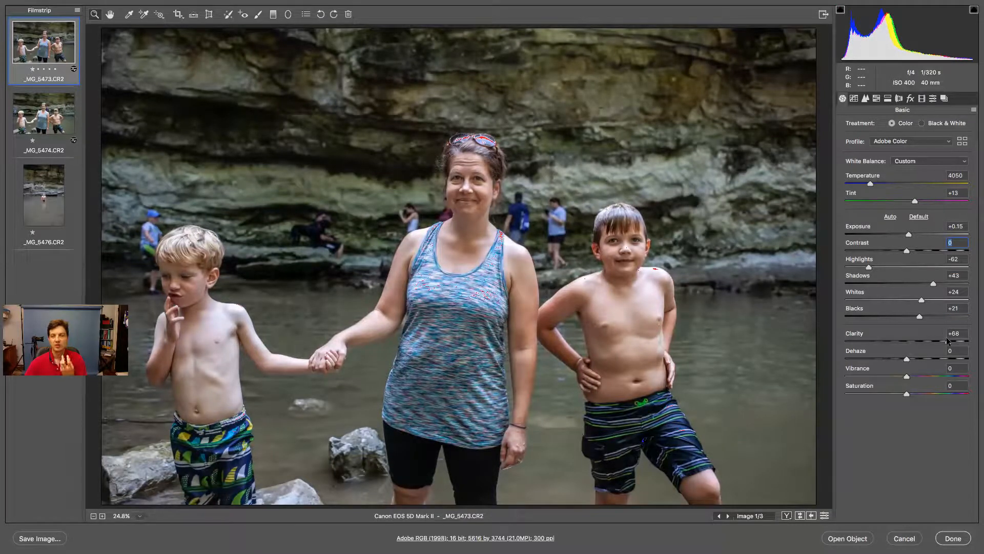
pyautogui.moveTo(946, 337); pyautogui.dragTo(918, 340)
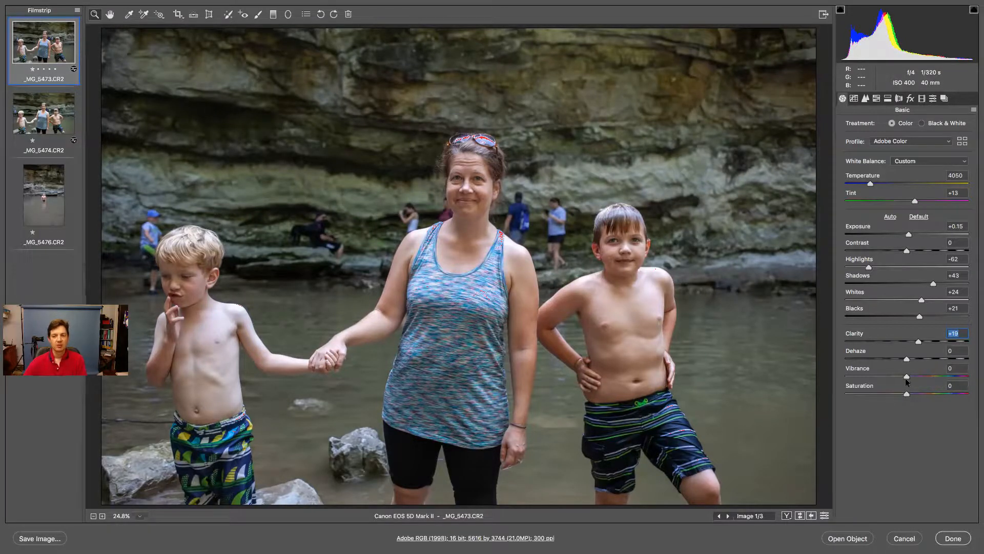
pyautogui.moveTo(905, 394)
pyautogui.mouseDown()
pyautogui.moveTo(952, 393)
pyautogui.moveTo(904, 394)
pyautogui.mouseUp()
pyautogui.doubleClick(905, 391)
pyautogui.moveTo(907, 377)
pyautogui.mouseDown()
pyautogui.moveTo(968, 380)
pyautogui.moveTo(909, 391)
pyautogui.mouseUp()
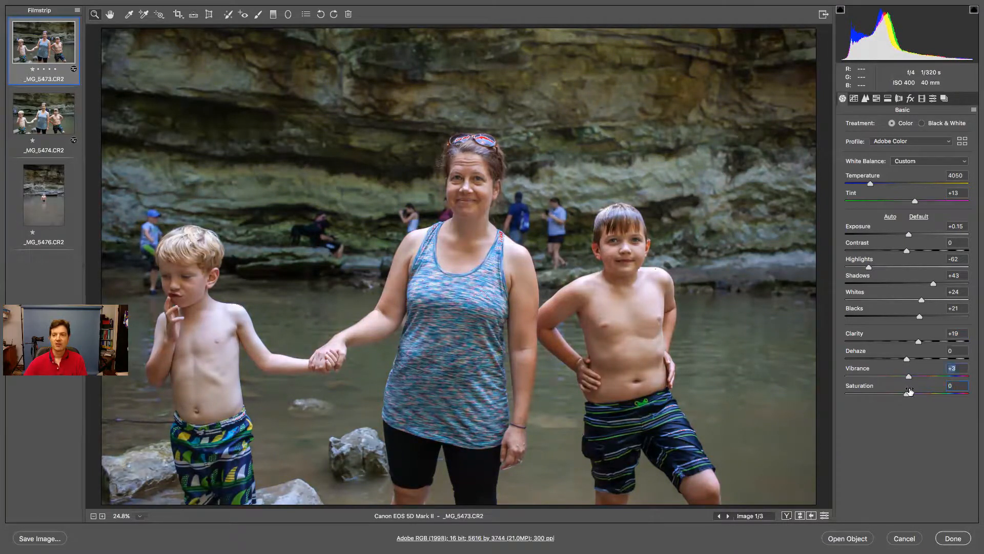